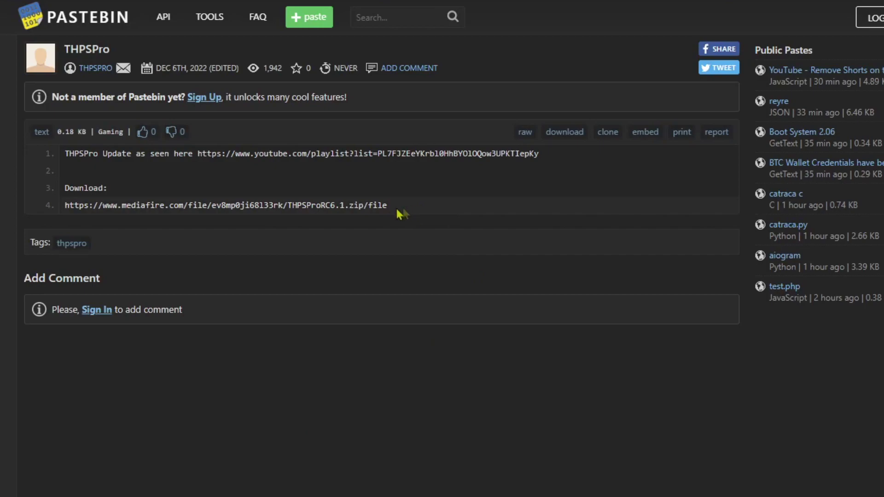
Select the MediaFire download URL on line 4 and go to that web address.
{"action": "left_click_drag", "start_coordinate": [399, 212], "coordinate": [205, 223]}
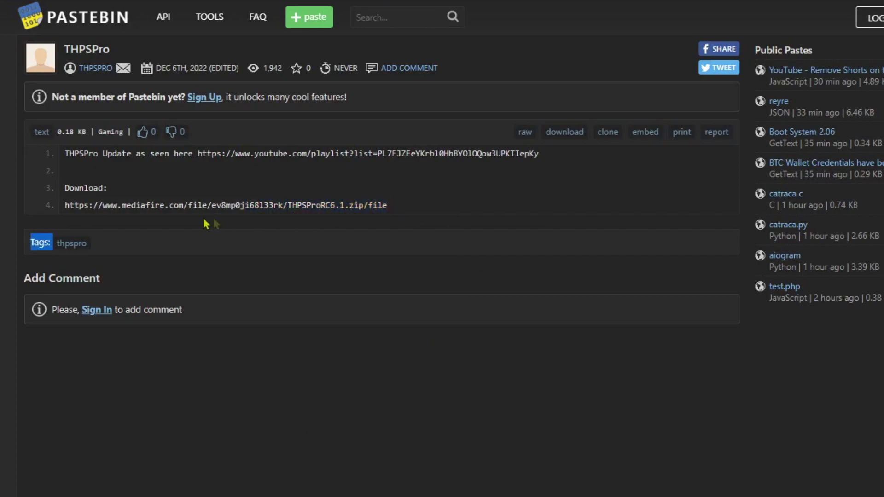
{"action": "left_click_drag", "start_coordinate": [110, 224], "coordinate": [67, 218]}
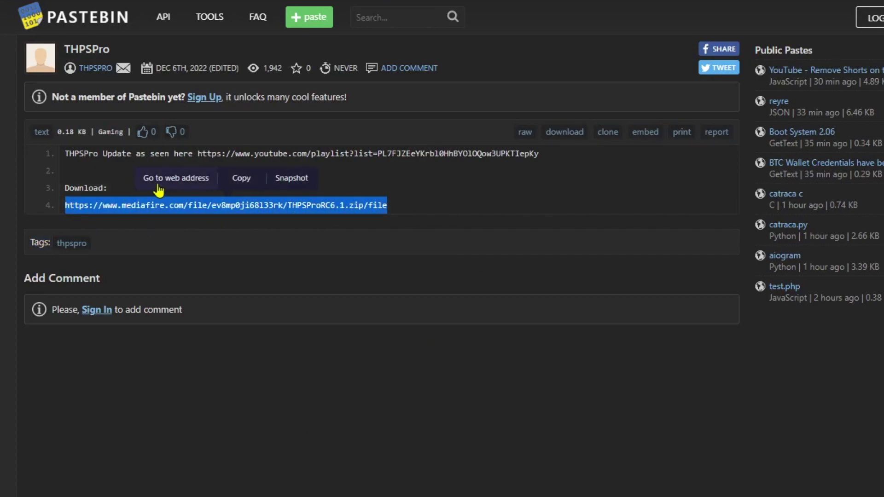
{"action": "left_click", "coordinate": [175, 184]}
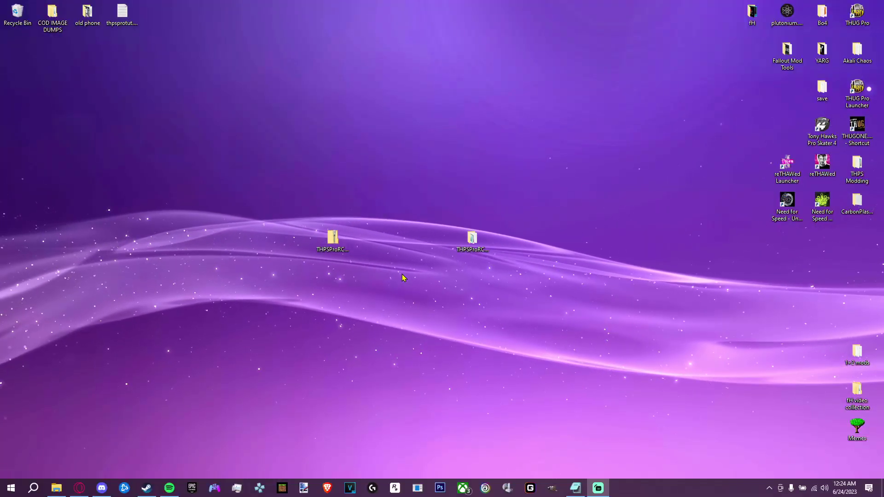
Open the extracted THPSProRC7.0 folder, then browse to Program Files\Epic Games\TonyHawksProSkater\Base\Content\Paks.
{"action": "double_click", "coordinate": [475, 242]}
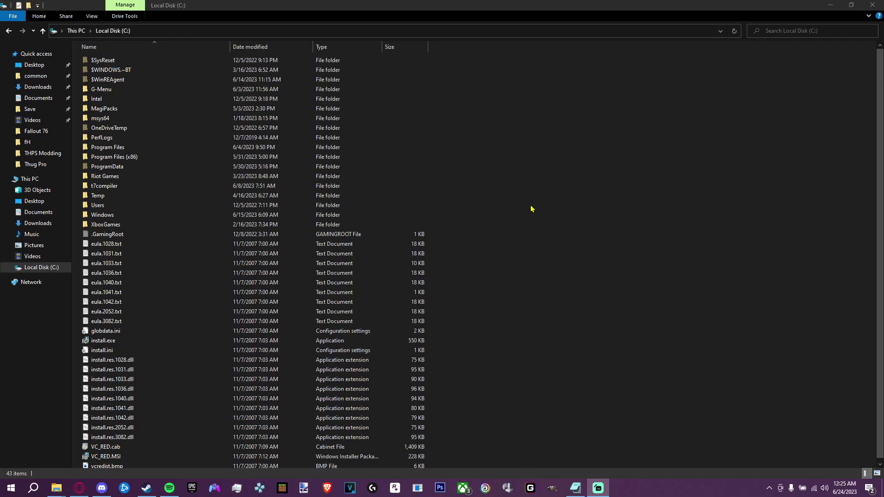
{"action": "double_click", "coordinate": [292, 147]}
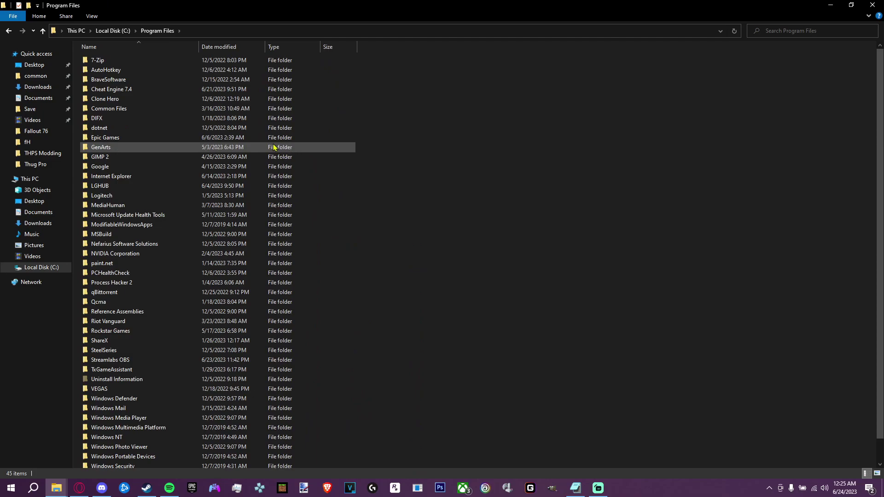
{"action": "double_click", "coordinate": [273, 140]}
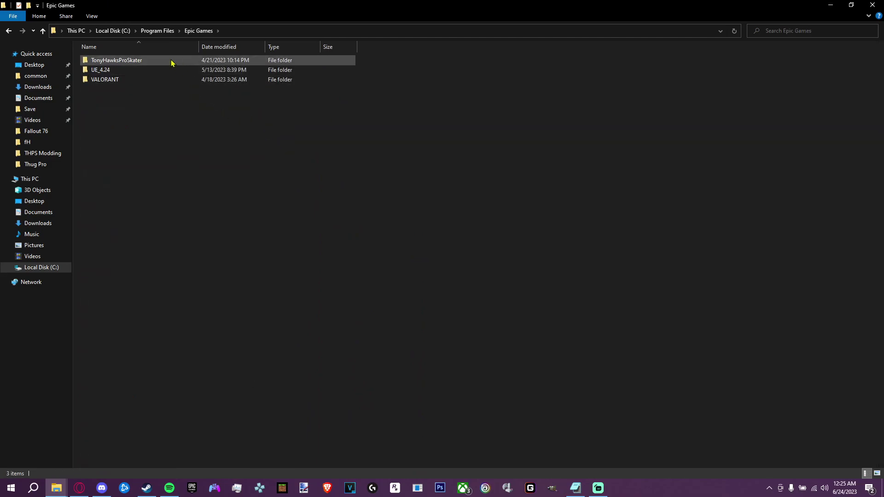
{"action": "double_click", "coordinate": [171, 63]}
{"action": "double_click", "coordinate": [173, 70]}
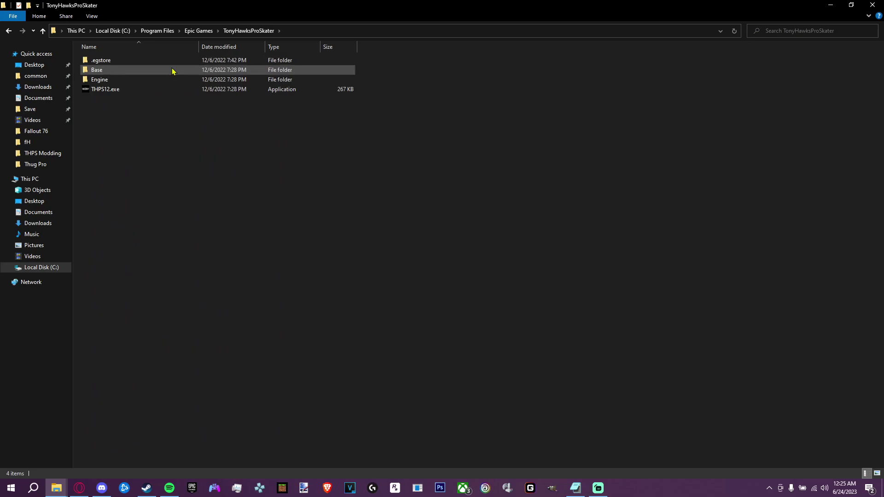
{"action": "double_click", "coordinate": [172, 70]}
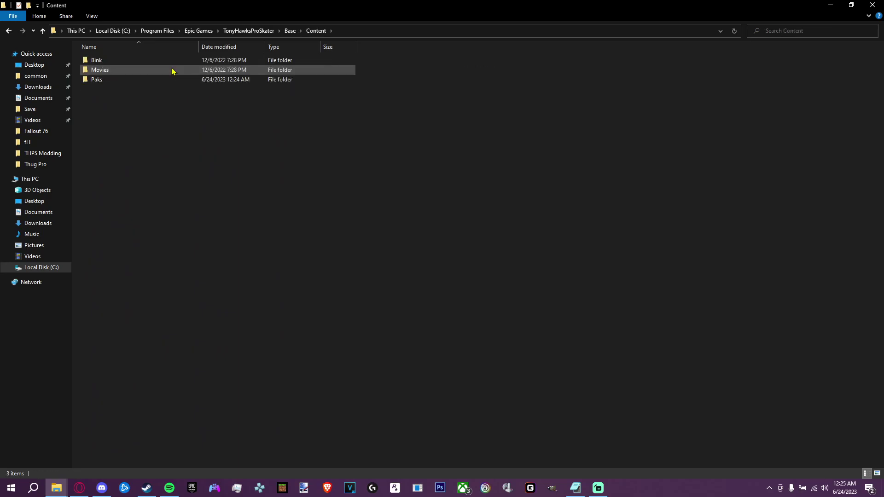
{"action": "double_click", "coordinate": [169, 81]}
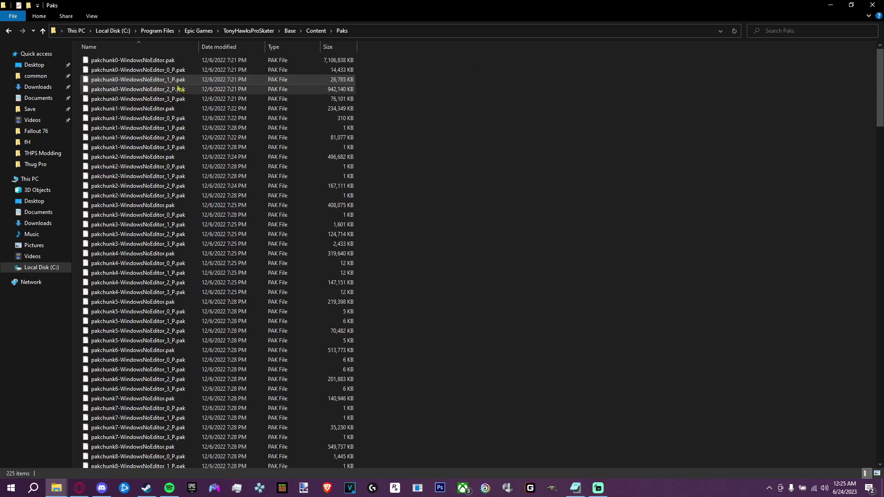
Create a new folder named ~mods in Paks, open it and move its window aside.
{"action": "right_click", "coordinate": [418, 145]}
{"action": "mouse_move", "coordinate": [471, 255]}
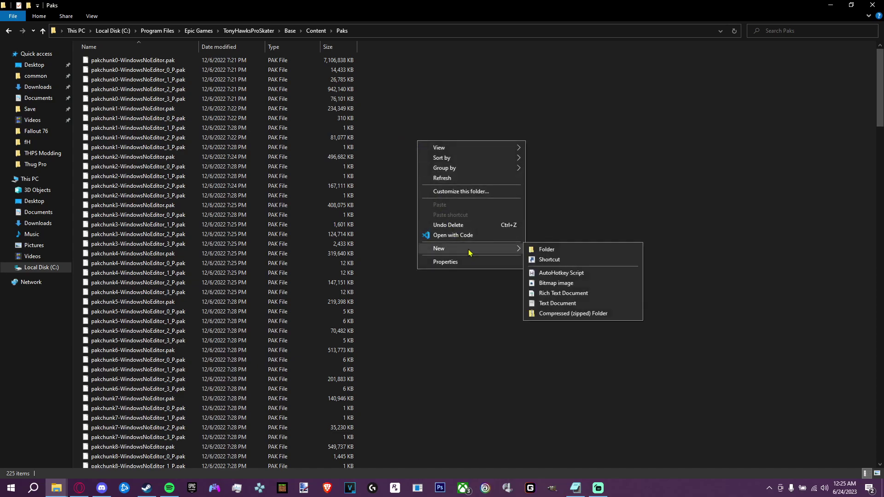
{"action": "left_click", "coordinate": [560, 254]}
{"action": "type", "text": "~mods"}
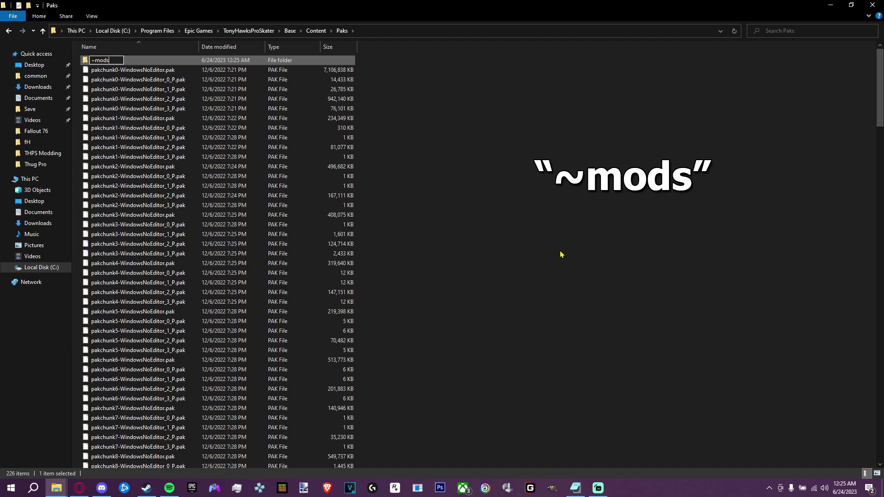
{"action": "key", "text": "Return"}
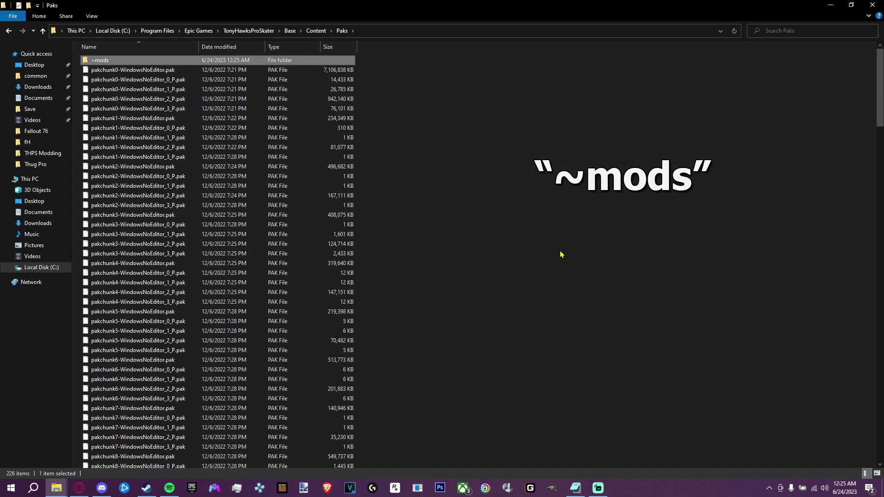
{"action": "double_click", "coordinate": [327, 63]}
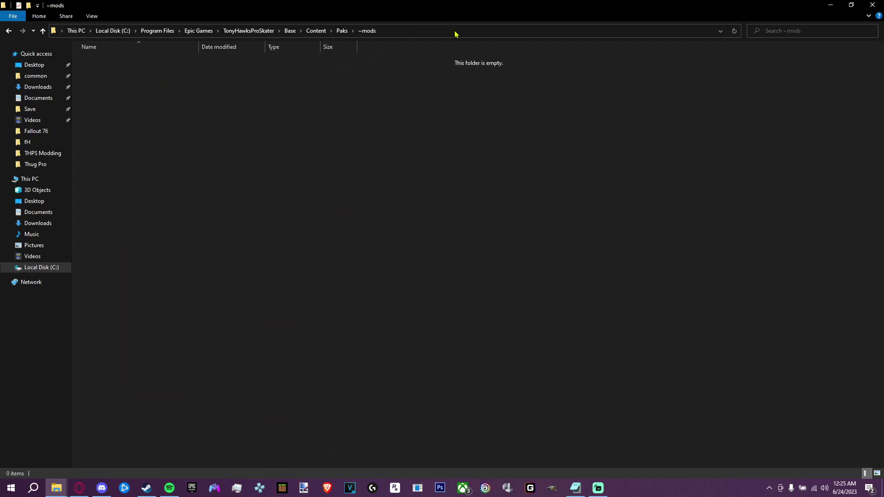
{"action": "left_click_drag", "start_coordinate": [575, 10], "coordinate": [308, 18]}
Select all 24 .pak files in THPSProRC7.0 and drag them into the ~mods folder.
{"action": "double_click", "coordinate": [476, 238]}
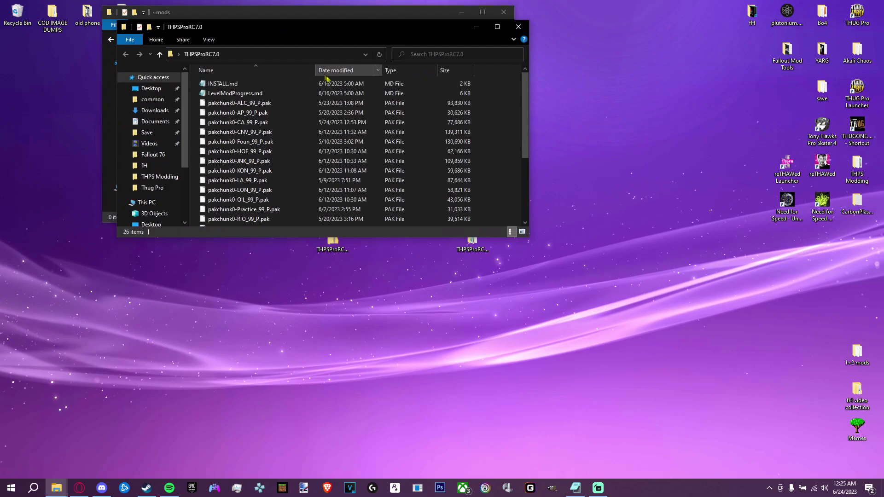
{"action": "left_click_drag", "start_coordinate": [319, 30], "coordinate": [588, 182]}
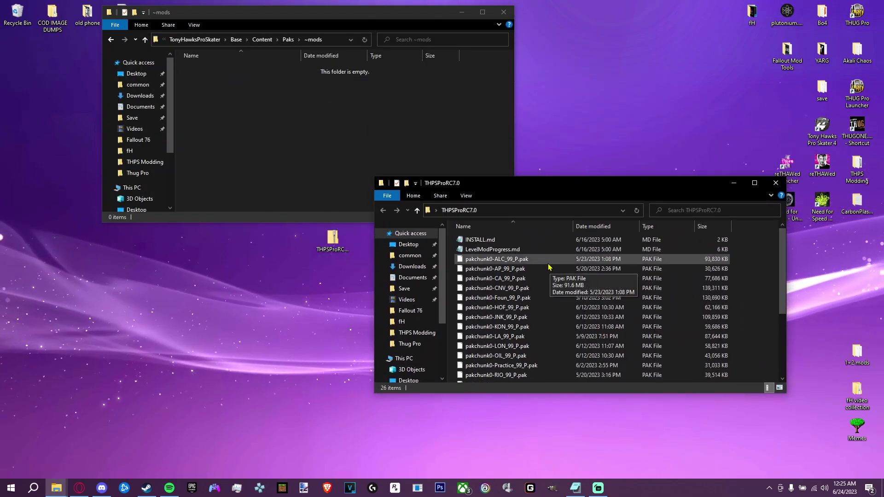
{"action": "left_click", "coordinate": [552, 261]}
{"action": "scroll", "coordinate": [543, 299], "scroll_direction": "down", "scroll_amount": 4}
{"action": "left_click", "coordinate": [535, 379], "text": "shift"}
{"action": "left_click_drag", "start_coordinate": [535, 379], "coordinate": [296, 129]}
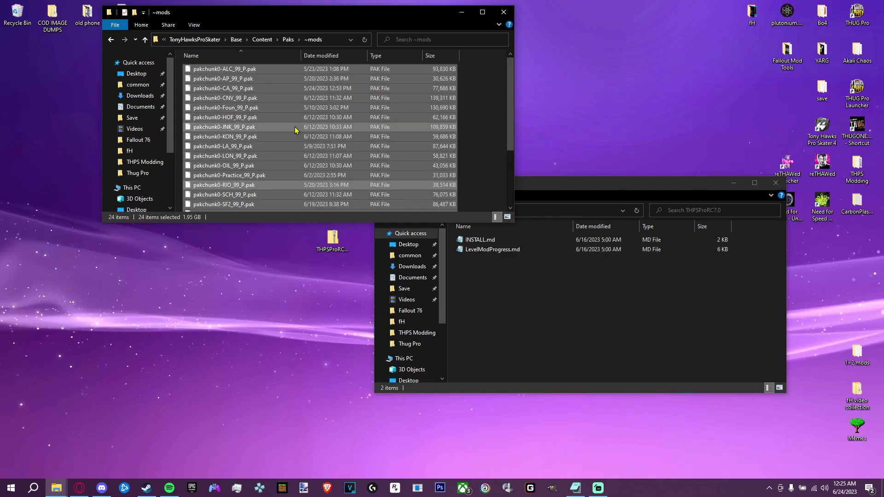
Close both folder windows and open the INSTALL.md install notes.
{"action": "left_click", "coordinate": [484, 142]}
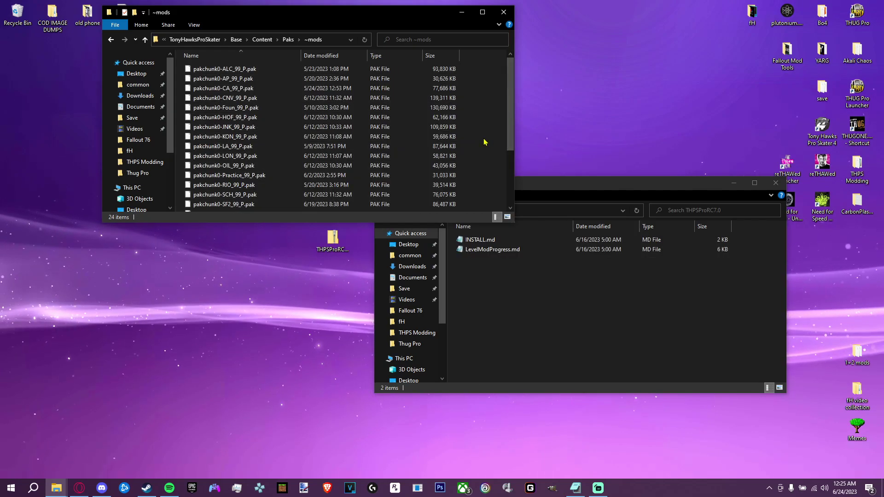
{"action": "left_click", "coordinate": [503, 12]}
{"action": "left_click", "coordinate": [776, 184]}
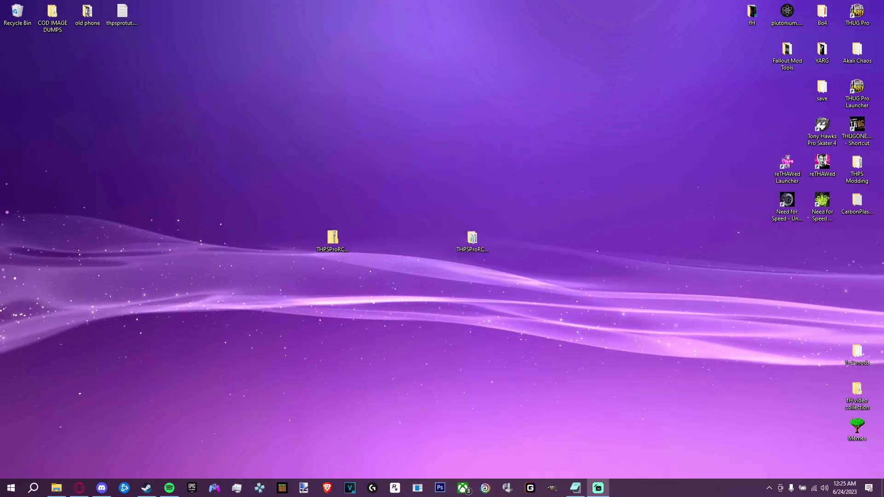
{"action": "double_click", "coordinate": [470, 239]}
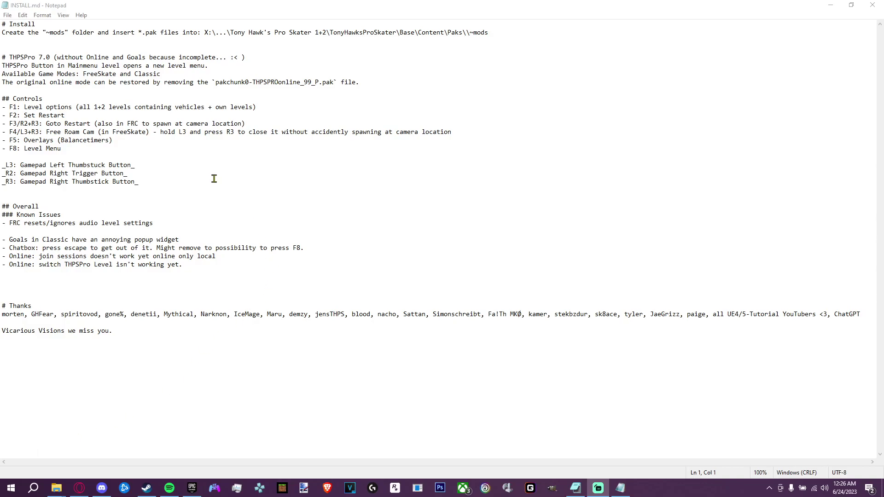
Highlight the Controls section in INSTALL.md to review the F1–F8 hotkeys.
{"action": "left_click_drag", "start_coordinate": [86, 149], "coordinate": [2, 102]}
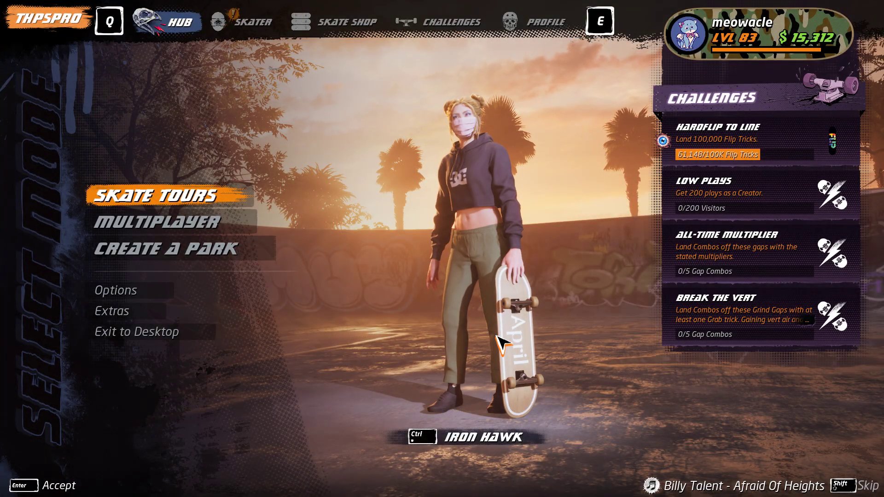
Open the THPSPro level menu and scroll through the THPS3 and THPS4 level lists.
{"action": "left_click", "coordinate": [72, 23]}
{"action": "scroll", "coordinate": [196, 274], "scroll_direction": "down", "scroll_amount": 2}
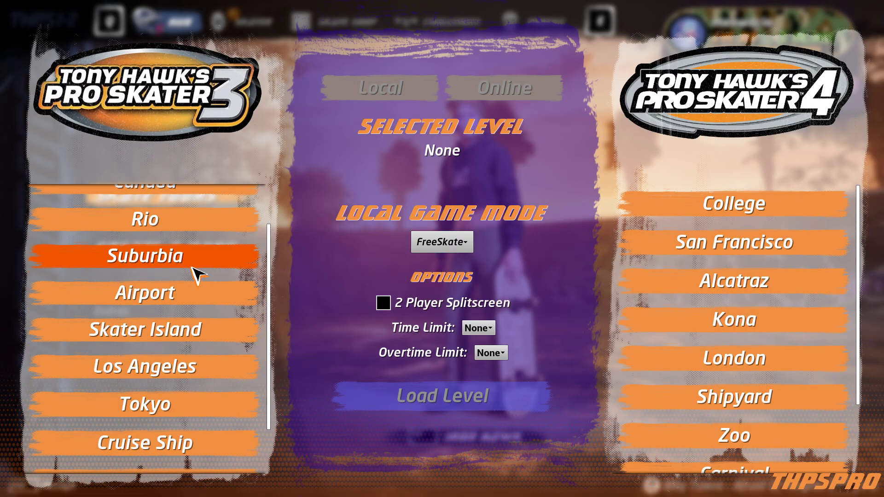
{"action": "scroll", "coordinate": [196, 274], "scroll_direction": "down", "scroll_amount": 2}
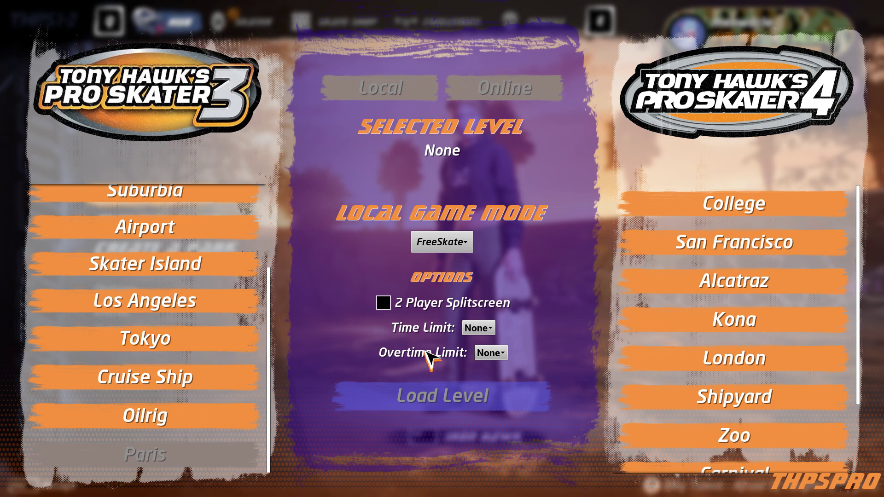
{"action": "scroll", "coordinate": [766, 259], "scroll_direction": "down", "scroll_amount": 2}
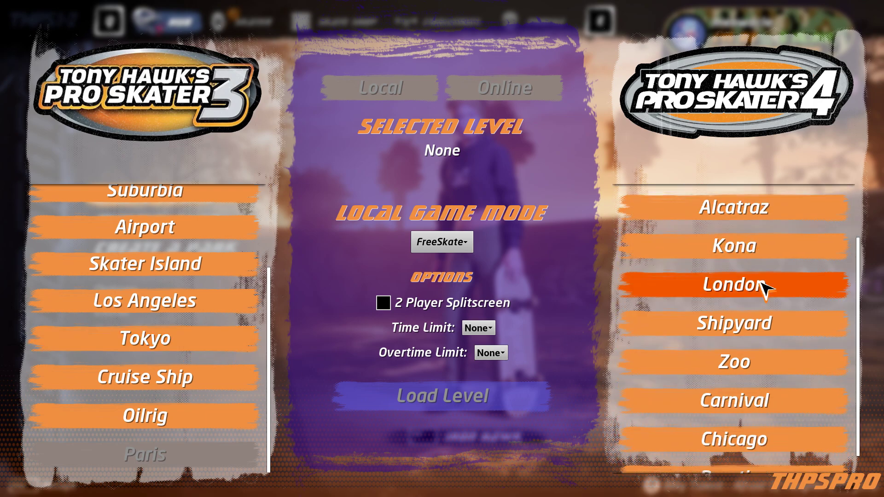
{"action": "scroll", "coordinate": [762, 286], "scroll_direction": "down", "scroll_amount": 1}
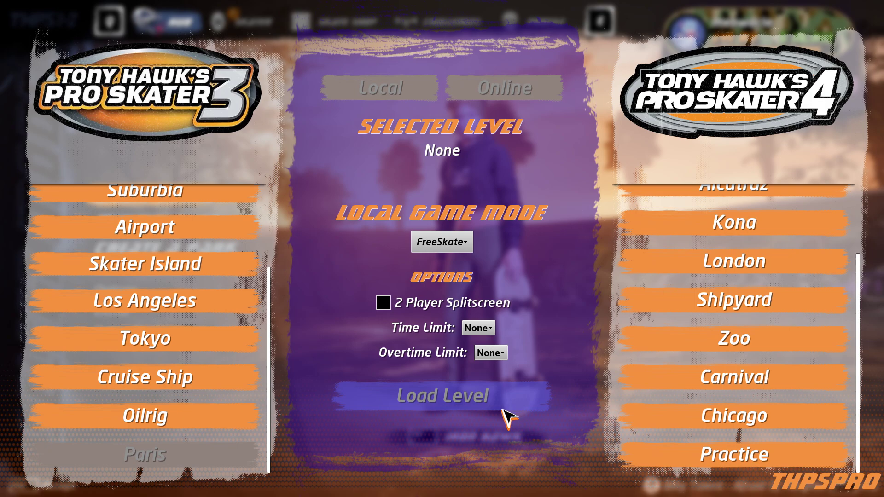
Check the Game Mode, Time Limit and Overtime Limit choices, keeping FreeSkate, None and None.
{"action": "left_click", "coordinate": [454, 243]}
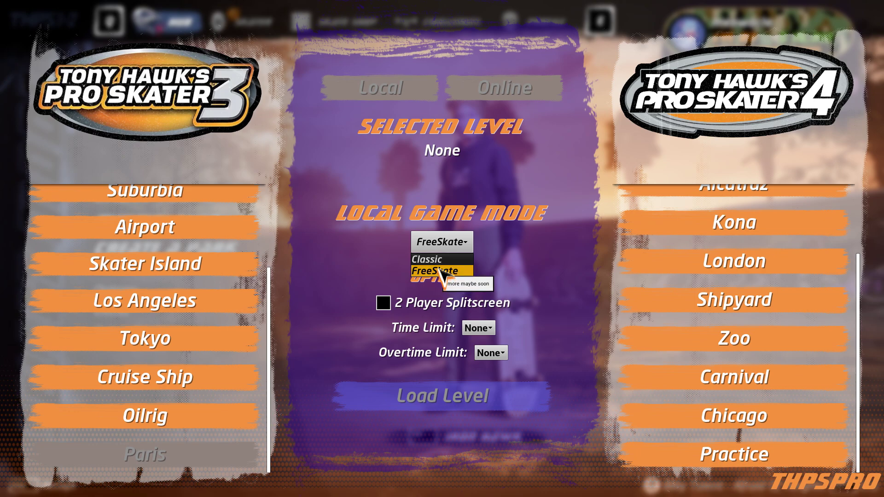
{"action": "left_click", "coordinate": [453, 247]}
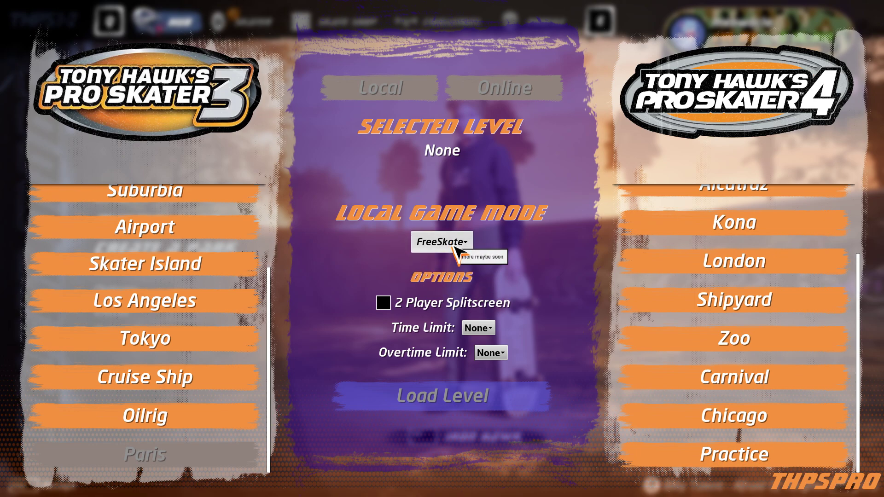
{"action": "left_click", "coordinate": [481, 328]}
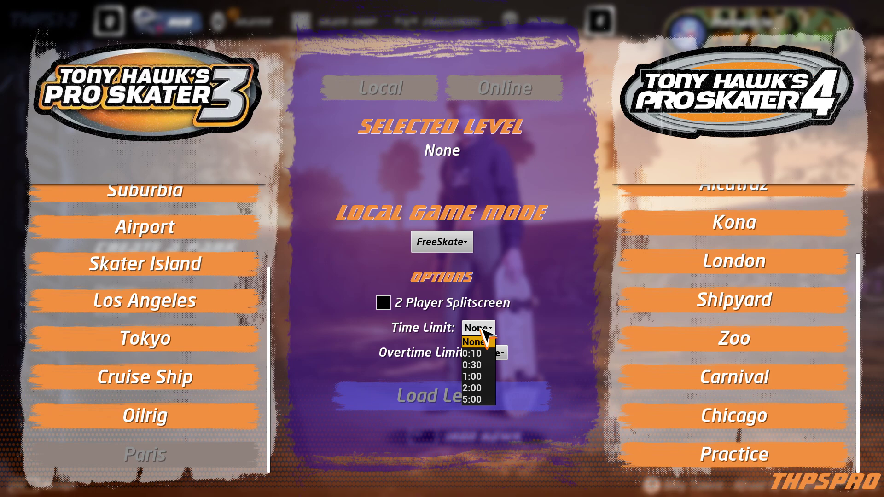
{"action": "left_click", "coordinate": [481, 329]}
{"action": "left_click", "coordinate": [499, 355]}
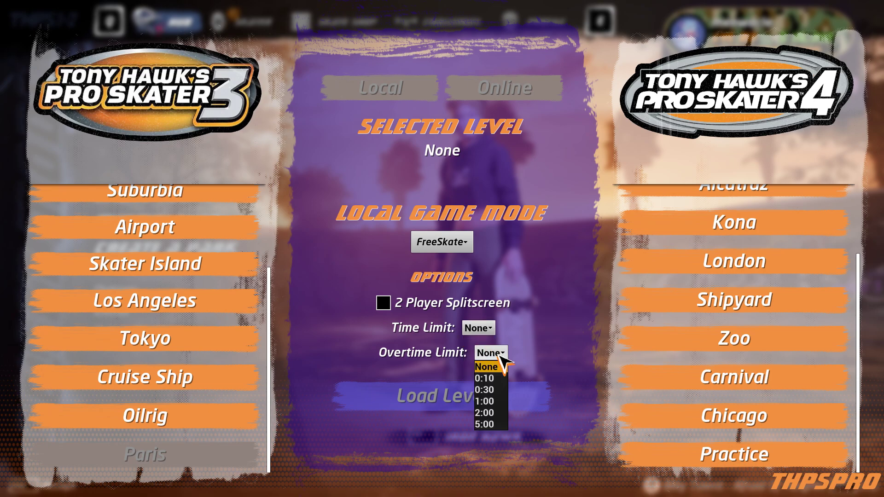
{"action": "left_click", "coordinate": [499, 356]}
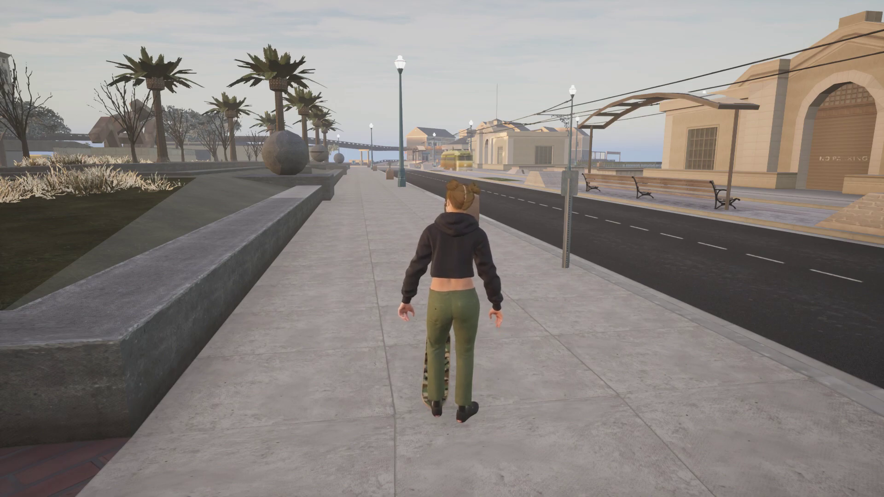
In Level Options, enable ProSet #1, #2, #3, #5 and the Rooftop set.
{"action": "key", "text": "F1"}
{"action": "left_click", "coordinate": [609, 302]}
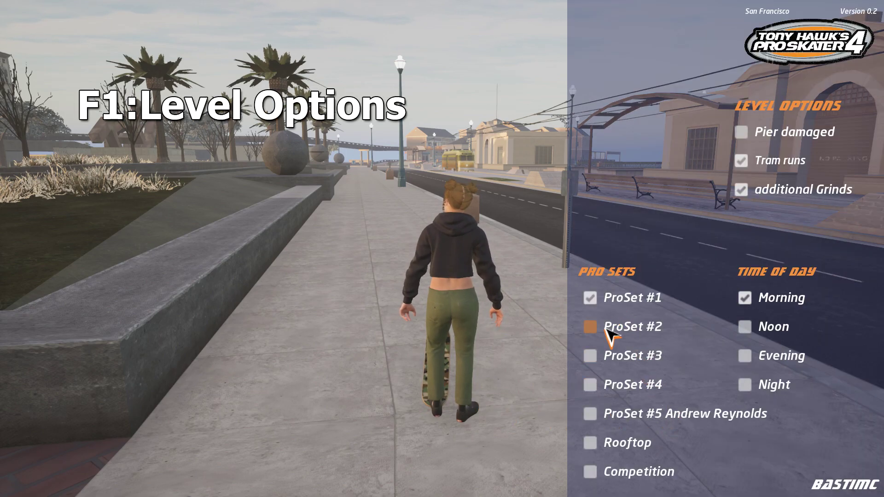
{"action": "left_click", "coordinate": [608, 332]}
{"action": "left_click", "coordinate": [608, 358]}
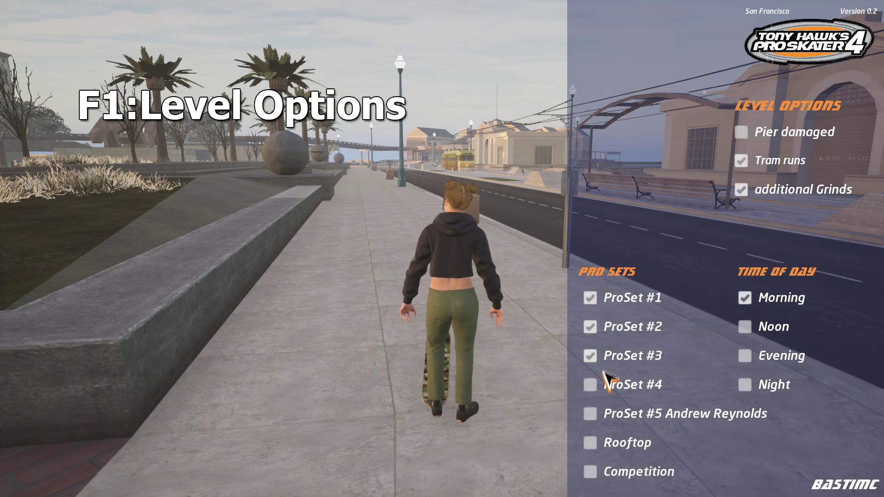
{"action": "left_click", "coordinate": [609, 416]}
{"action": "left_click", "coordinate": [608, 443]}
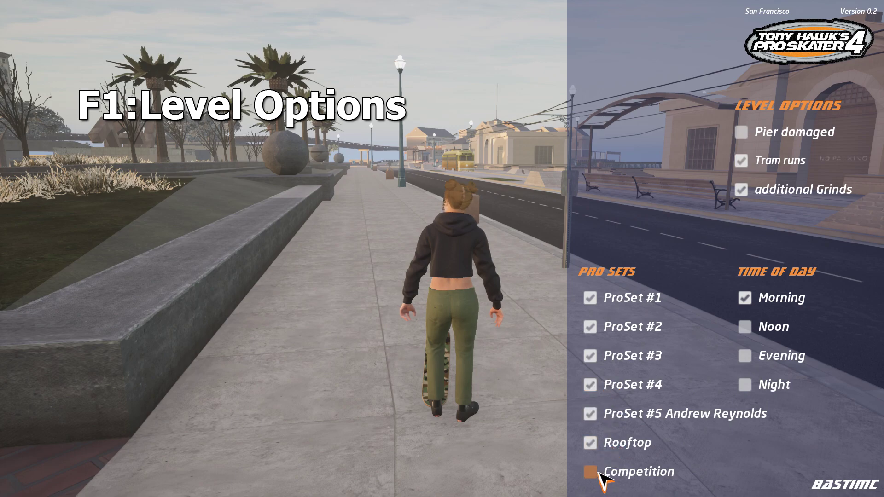
Switch the time of day through Noon, Evening and Night, previewing each lighting.
{"action": "left_click", "coordinate": [745, 328]}
{"action": "key", "text": "F1"}
{"action": "key", "text": "F1"}
{"action": "left_click", "coordinate": [748, 354]}
{"action": "key", "text": "F1"}
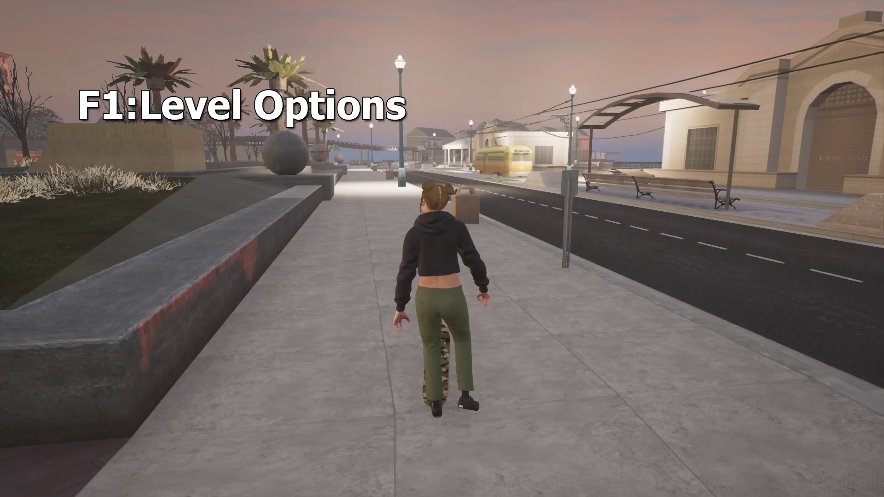
{"action": "key", "text": "F1"}
{"action": "left_click", "coordinate": [751, 382]}
{"action": "key", "text": "F1"}
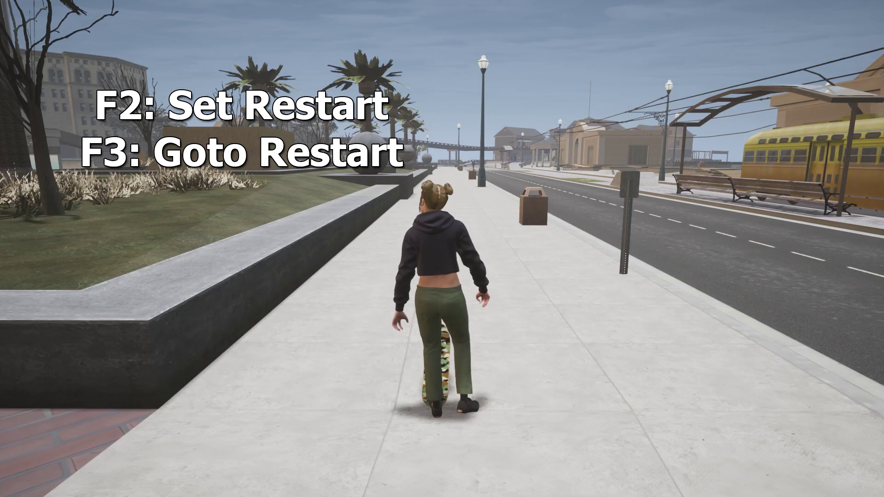
Set a restart point, switch to the free camera and raise it above the road.
{"action": "key", "text": "w"}
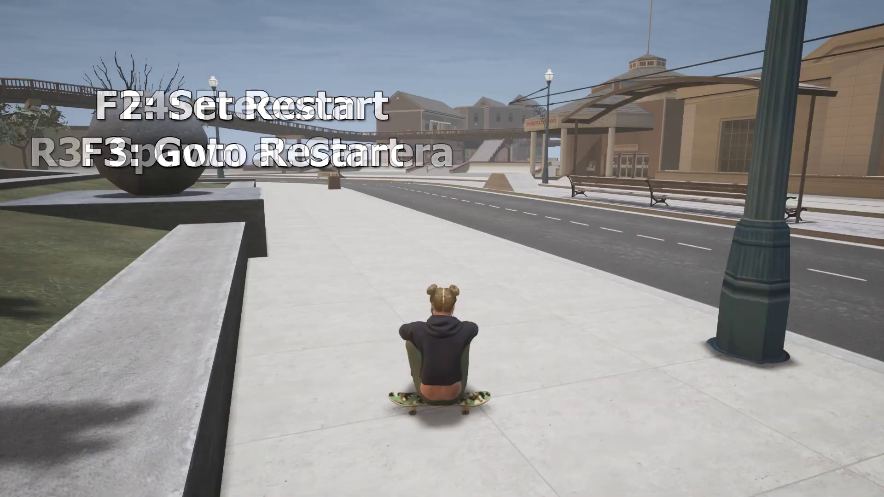
{"action": "key", "text": "w"}
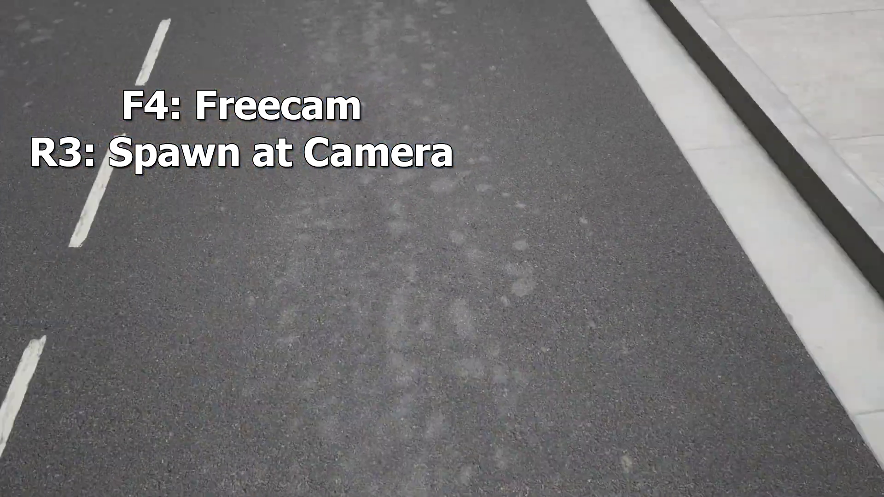
{"action": "key", "text": "e"}
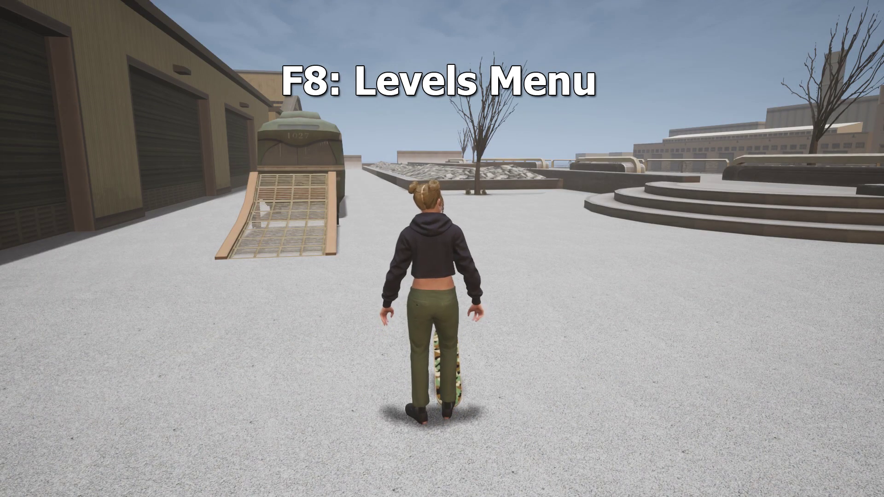
Bring up the F8 Levels Menu and scroll down through the Pro Skater 3 and 4 levels.
{"action": "key", "text": "F8"}
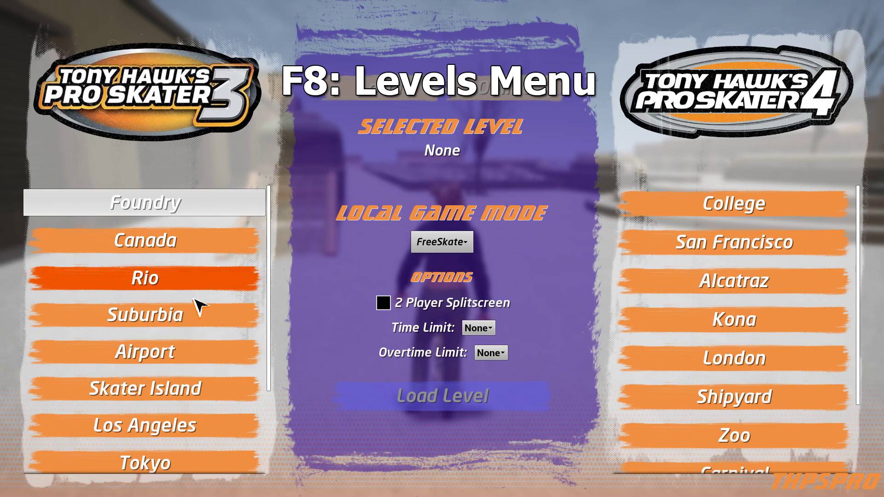
{"action": "scroll", "coordinate": [189, 332], "scroll_direction": "down", "scroll_amount": 3}
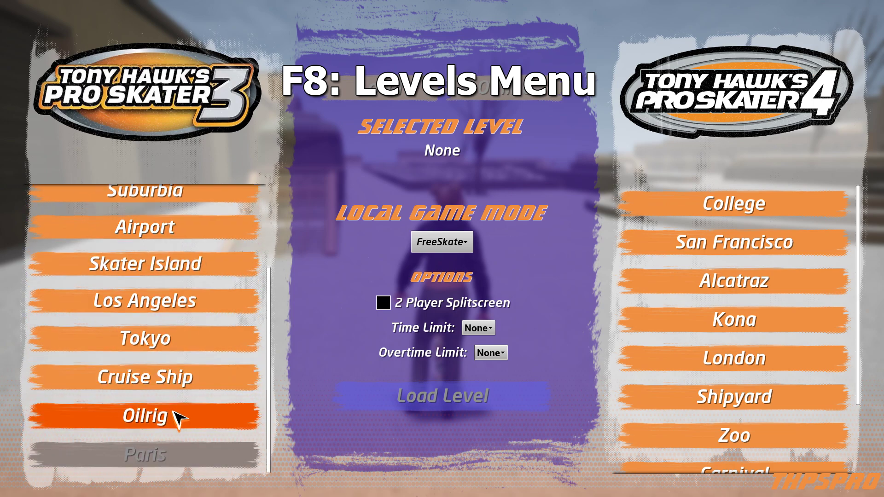
{"action": "scroll", "coordinate": [737, 270], "scroll_direction": "down", "scroll_amount": 1}
{"action": "scroll", "coordinate": [742, 270], "scroll_direction": "down", "scroll_amount": 2}
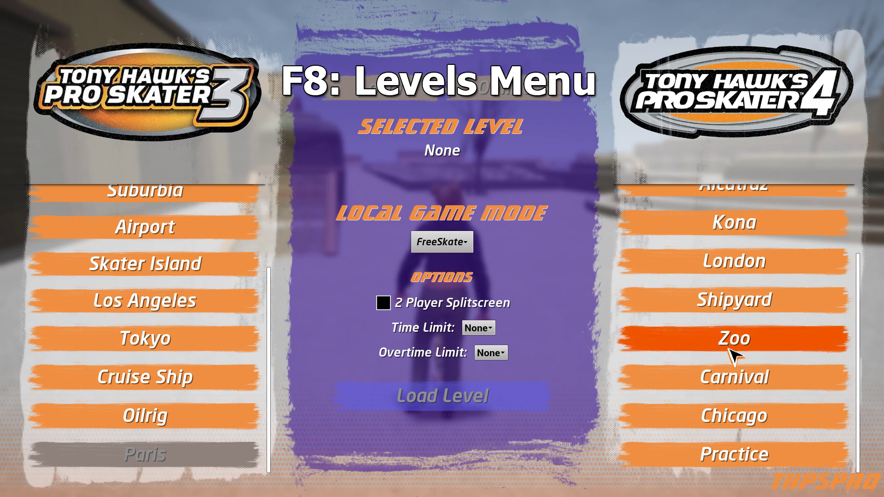